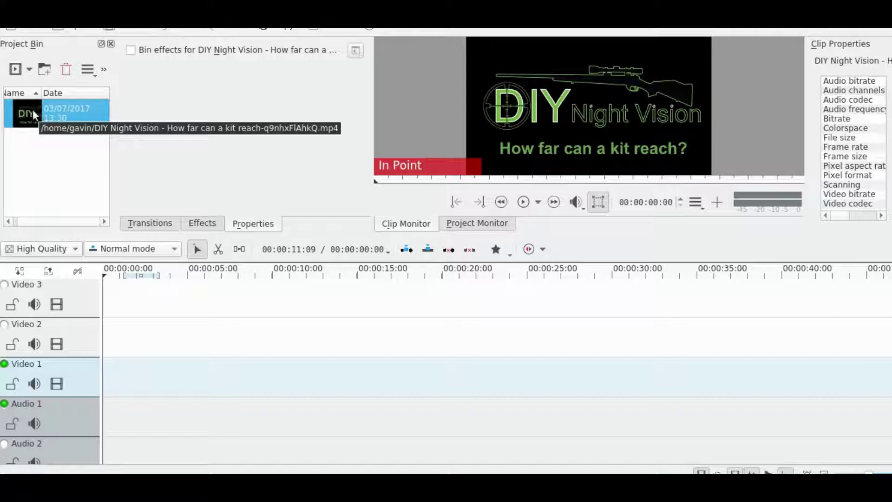
# Place the DIY Night Vision clip on Video 1 and preview its first twelve seconds.
pyautogui.moveTo(25, 112); pyautogui.dragTo(105, 378)
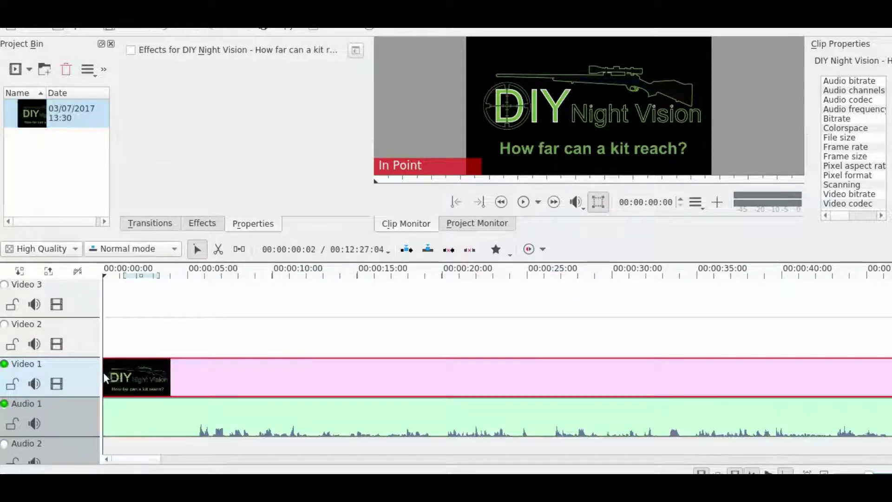
pyautogui.click(525, 204)
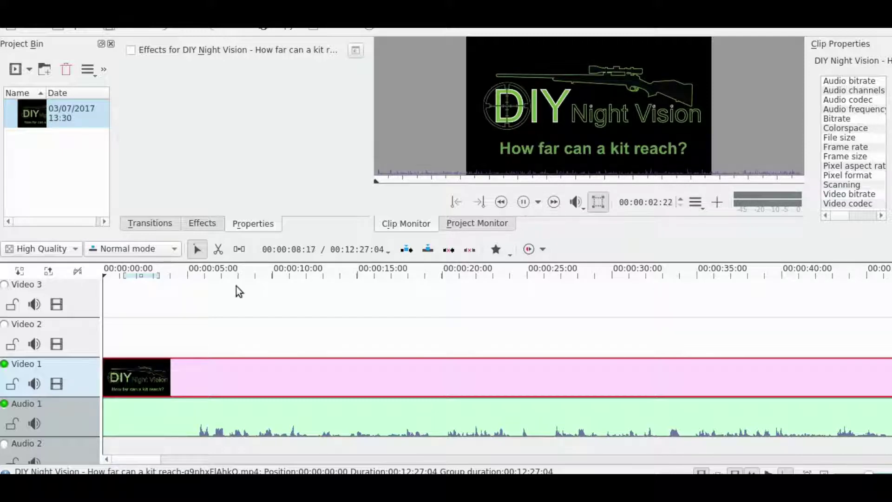
pyautogui.click(105, 276)
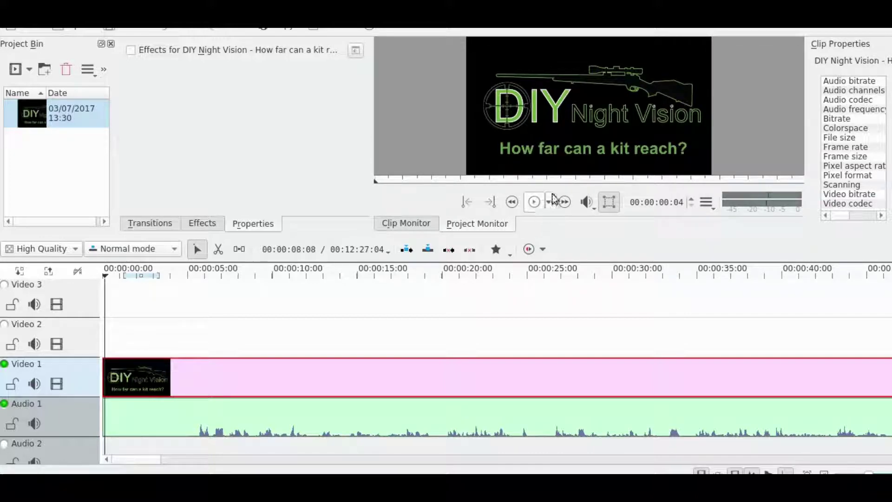
pyautogui.click(535, 202)
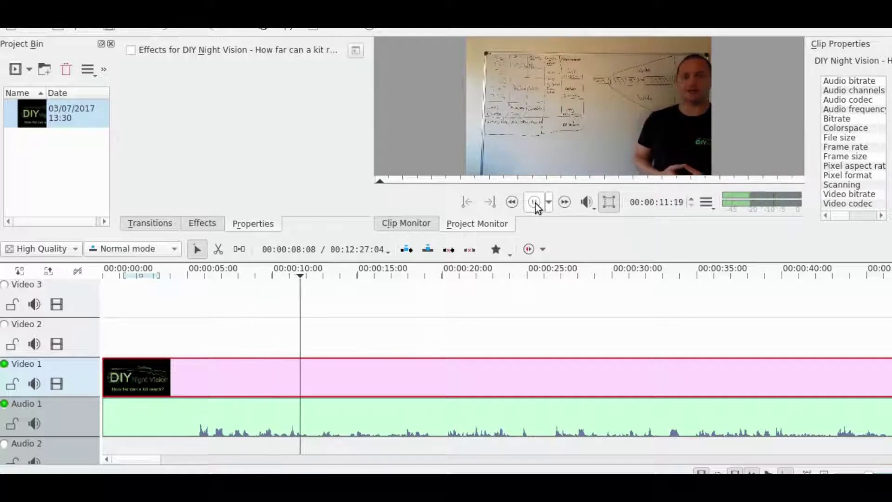
pyautogui.click(535, 203)
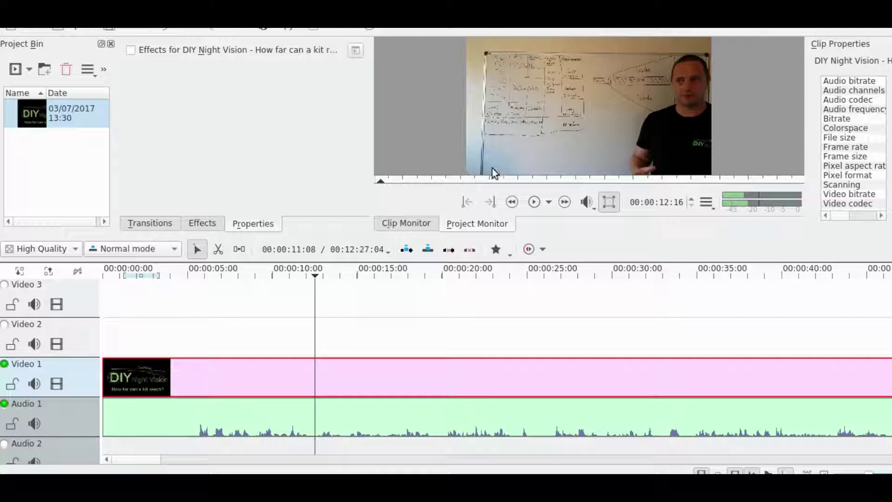
# Create a new title clip and insert the DIY Night Vision logo PNG.
pyautogui.click(29, 70)
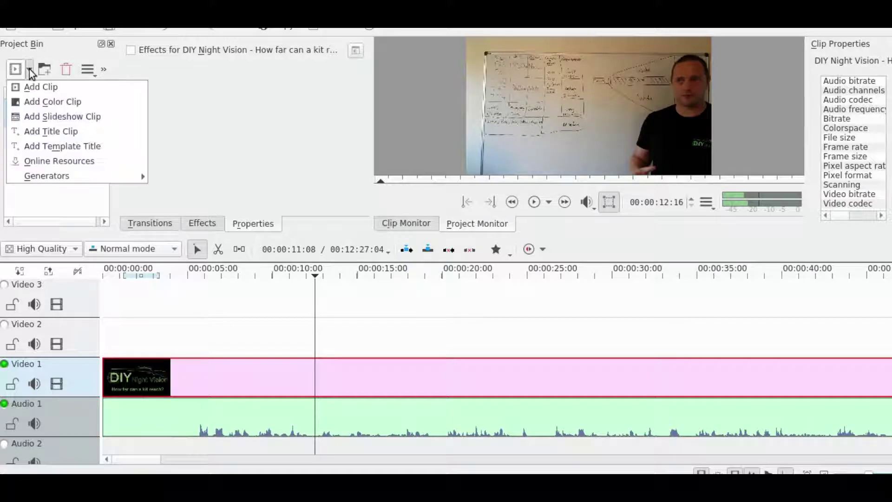
pyautogui.click(40, 133)
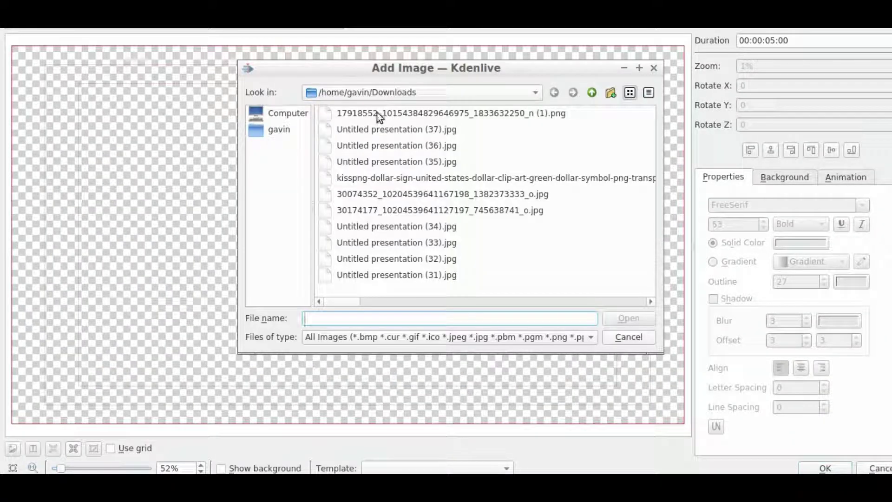
pyautogui.click(377, 113)
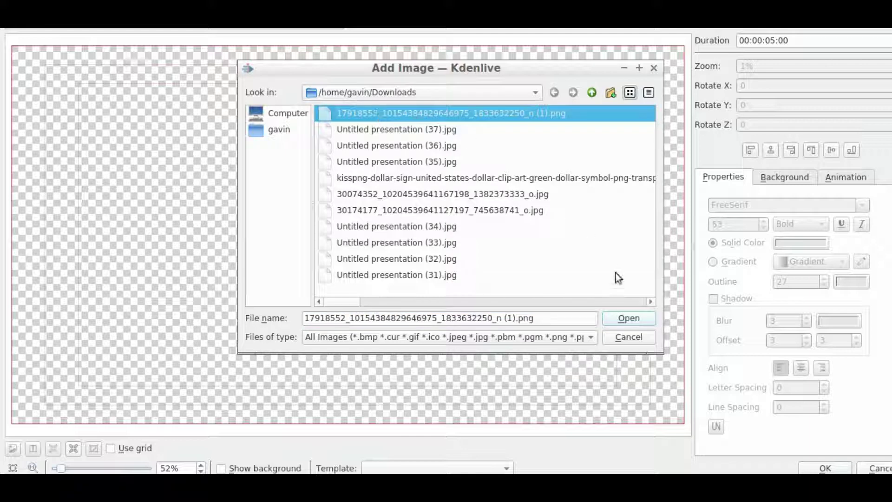
pyautogui.click(620, 318)
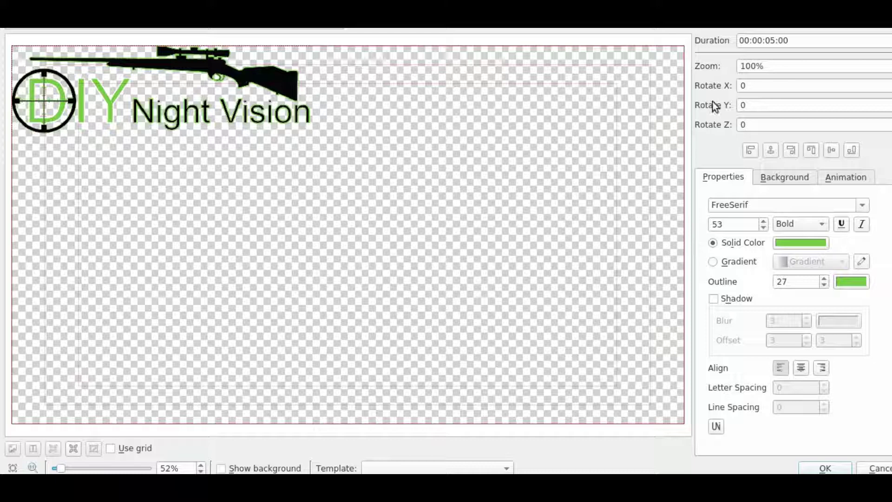
# Scale the logo to 50% zoom and align it to the canvas bottom.
pyautogui.click(198, 98)
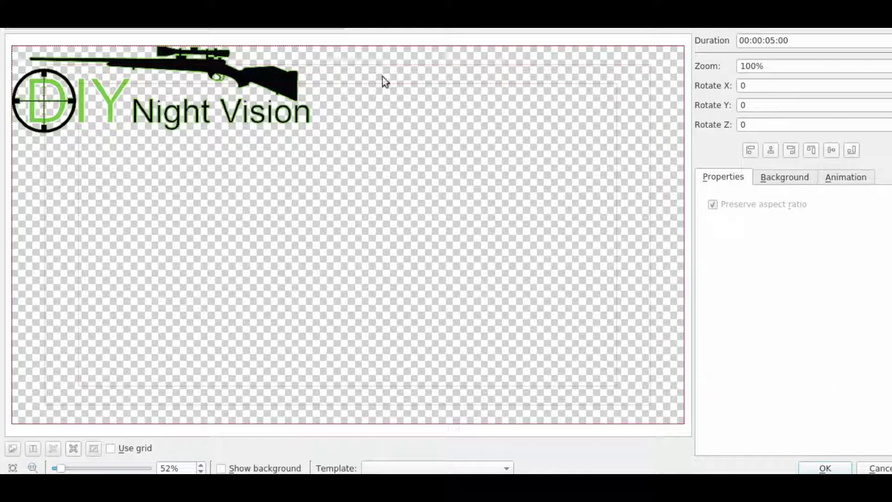
pyautogui.doubleClick(753, 67)
pyautogui.write('50')
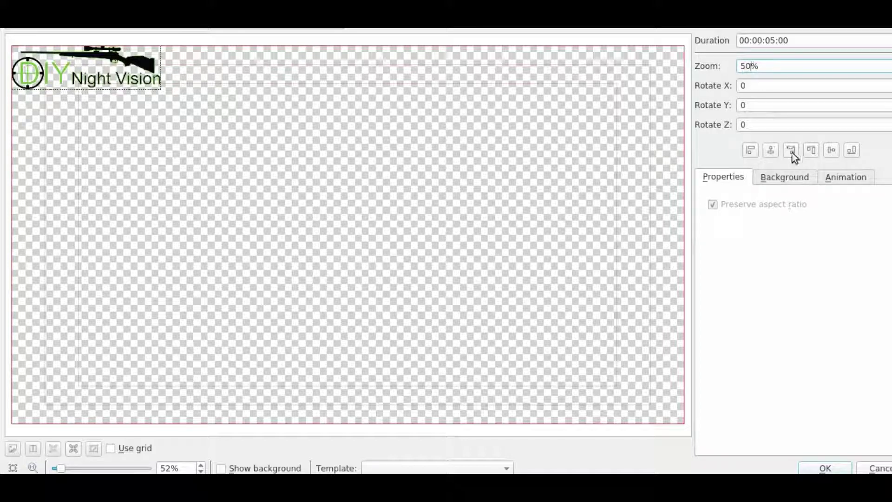
pyautogui.click(848, 153)
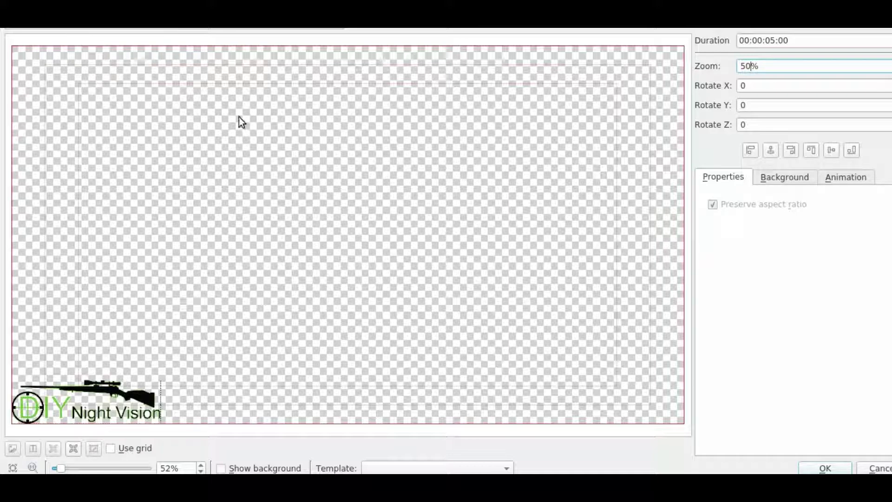
pyautogui.click(33, 29)
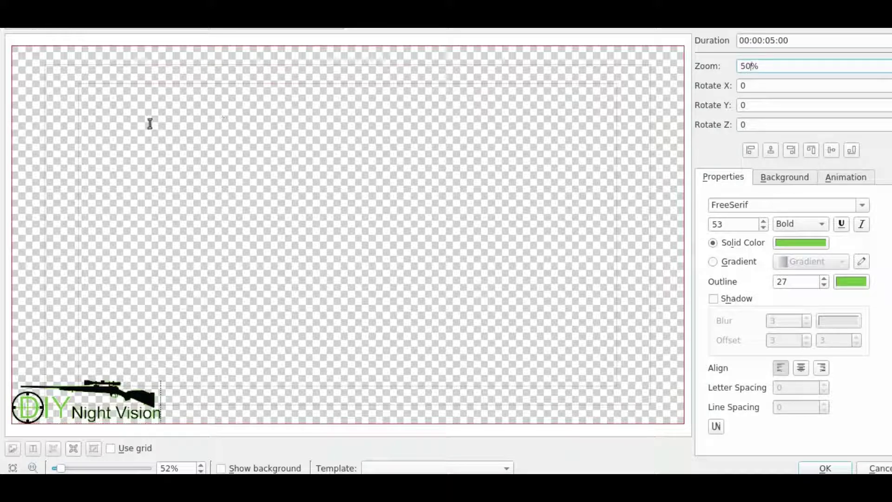
pyautogui.click(123, 219)
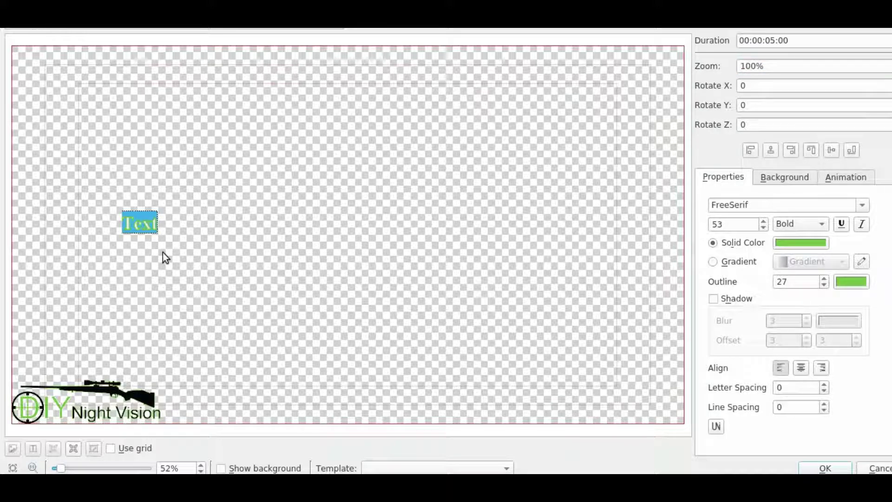
pyautogui.write('www.diy')
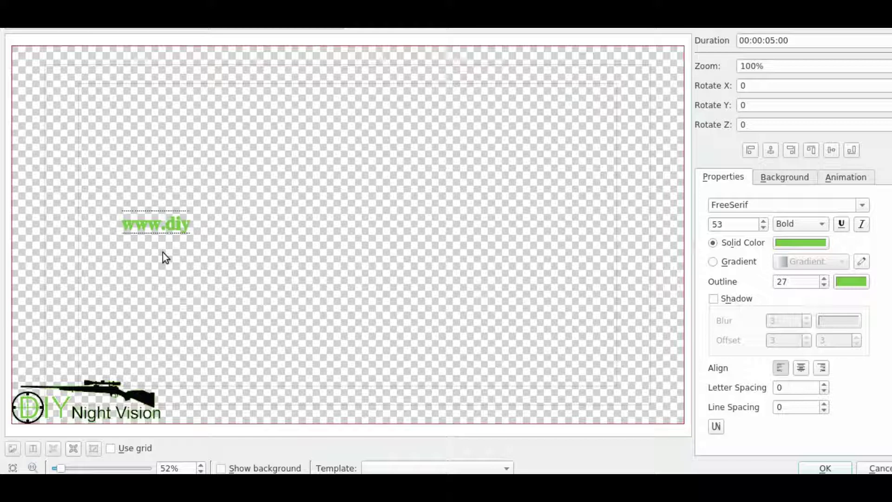
pyautogui.write('-nigh')
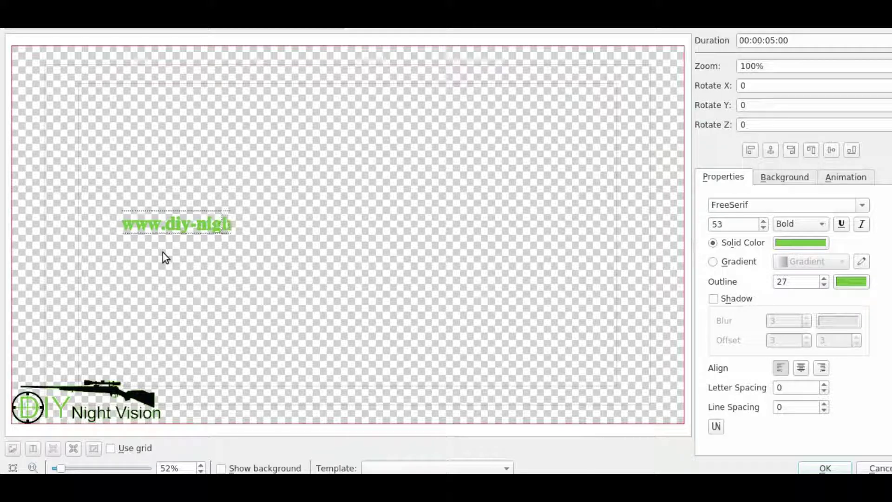
pyautogui.write('tvision')
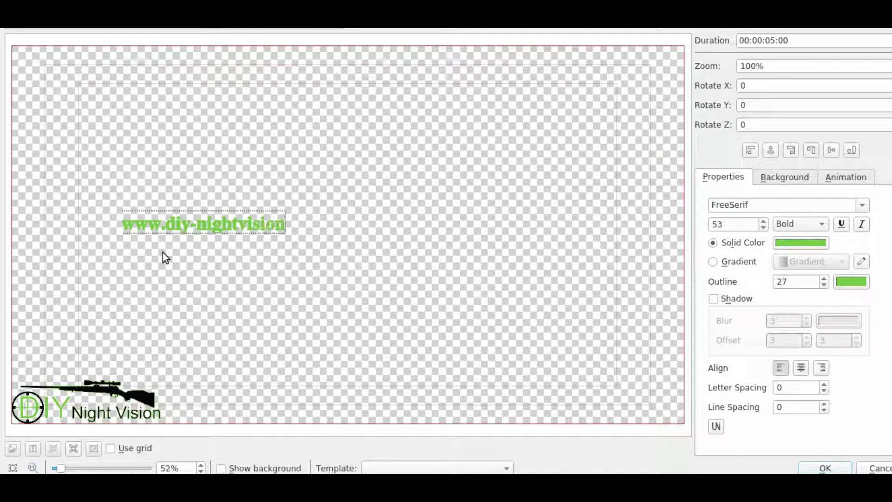
pyautogui.write('.com')
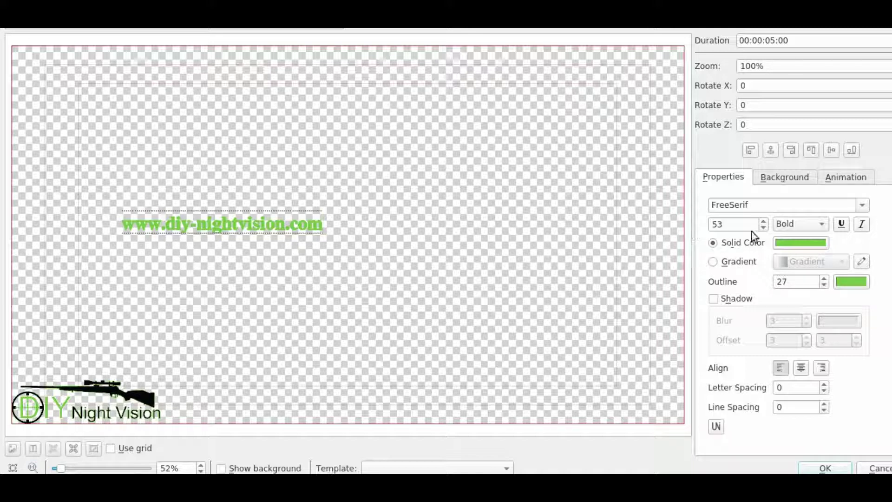
# Set the URL text's font to Sans Serif.
pyautogui.click(863, 205)
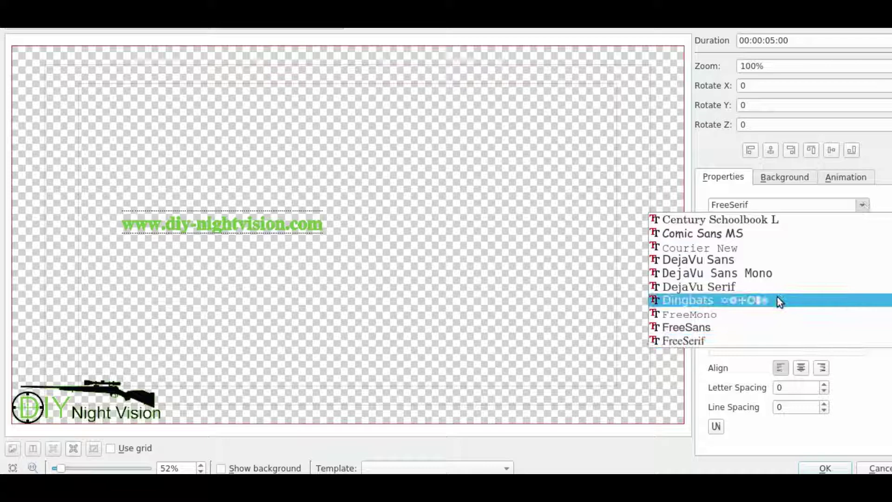
pyautogui.scroll(-3, 777, 296)
pyautogui.scroll(-2, 777, 294)
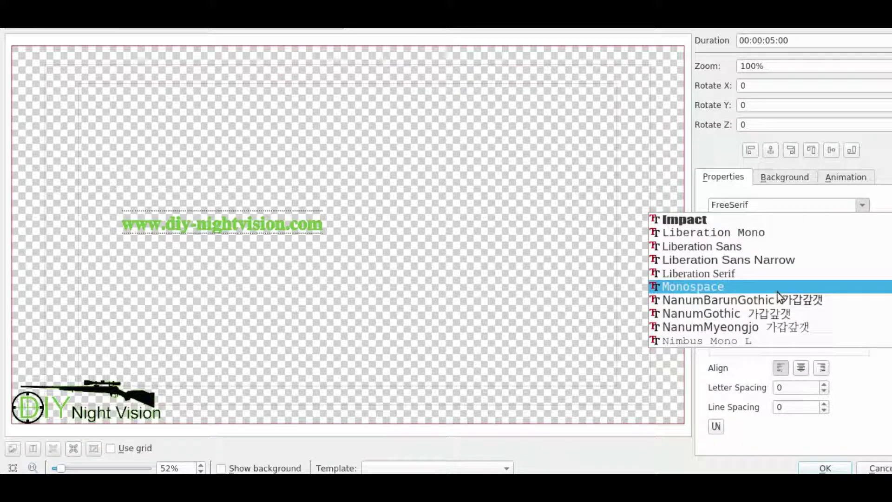
pyautogui.scroll(-1, 777, 292)
pyautogui.scroll(-5, 777, 292)
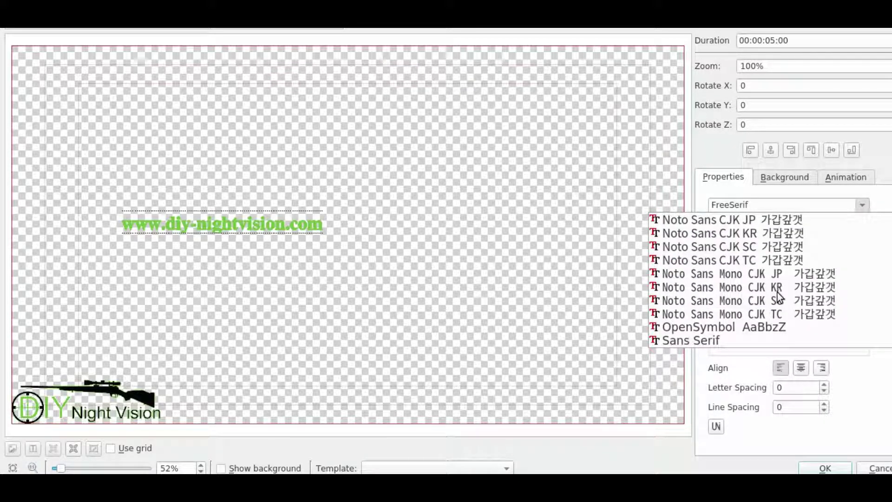
pyautogui.click(727, 264)
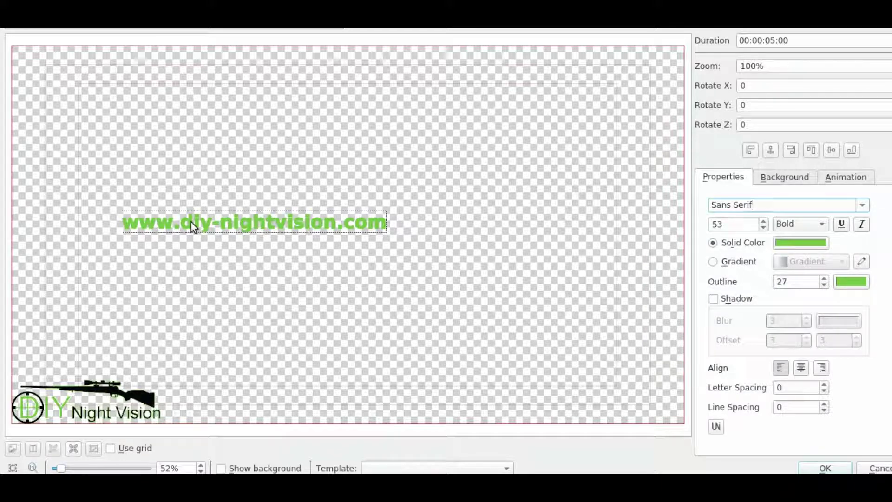
pyautogui.click(118, 224)
# Move the URL text to the bottom-left and align it to the bottom edge.
pyautogui.click(135, 220)
pyautogui.moveTo(134, 220); pyautogui.dragTo(57, 352)
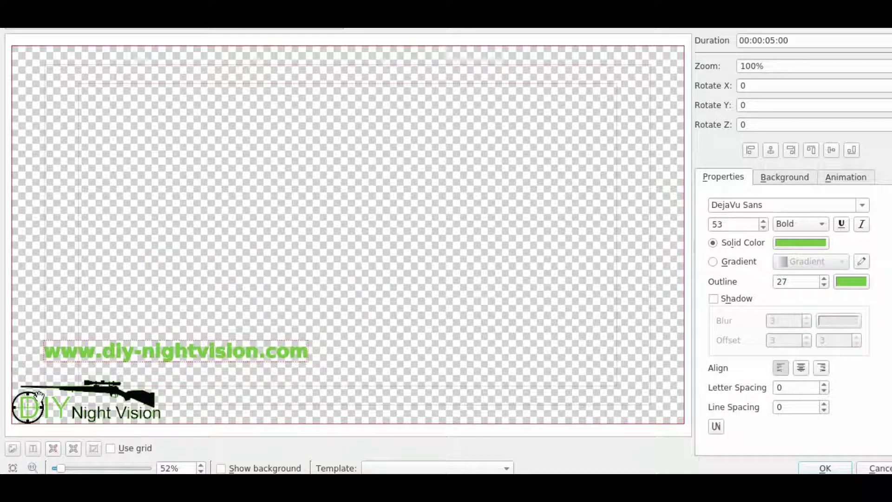
pyautogui.moveTo(79, 396); pyautogui.dragTo(100, 309)
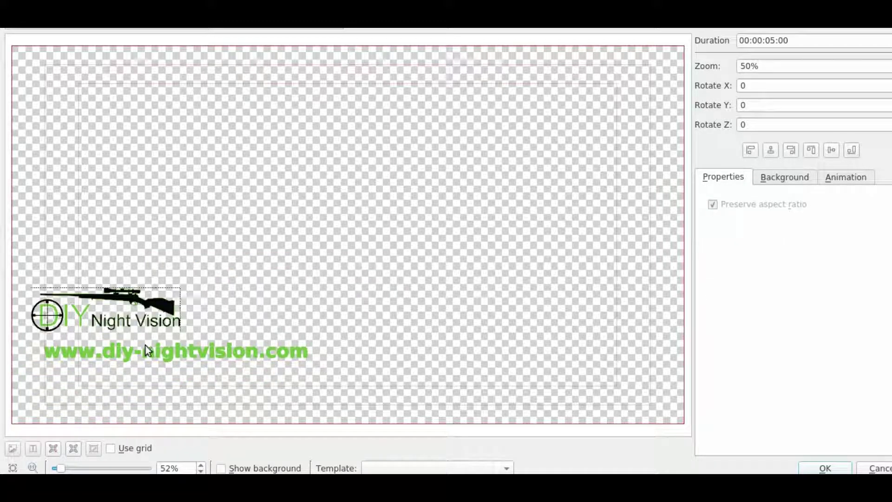
pyautogui.moveTo(145, 345); pyautogui.dragTo(120, 398)
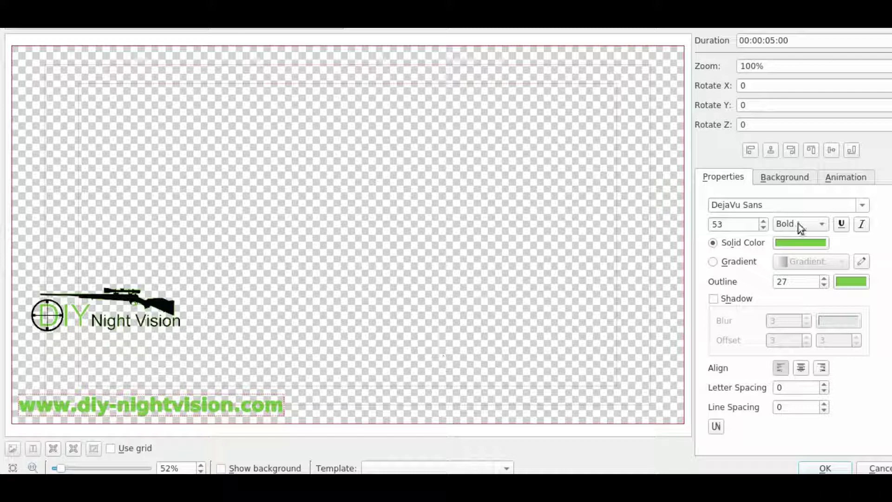
pyautogui.click(855, 149)
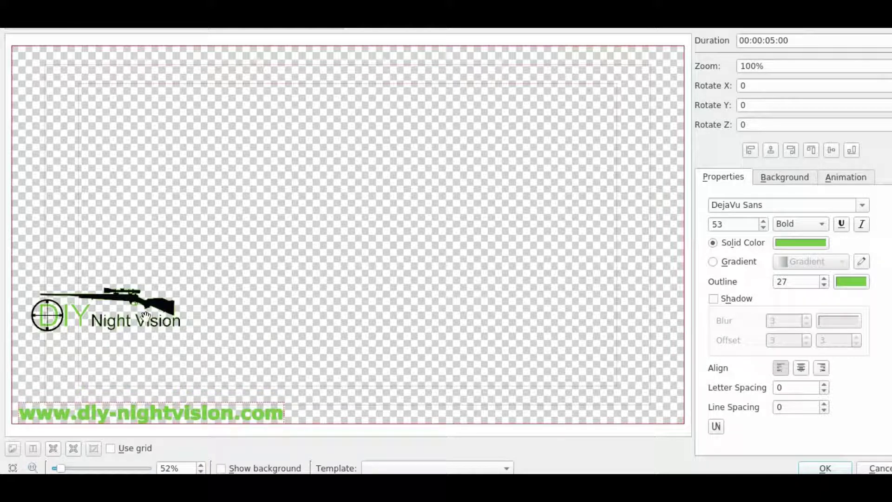
# Set the logo just above the URL and add the finished title to the project.
pyautogui.moveTo(120, 307); pyautogui.dragTo(149, 376)
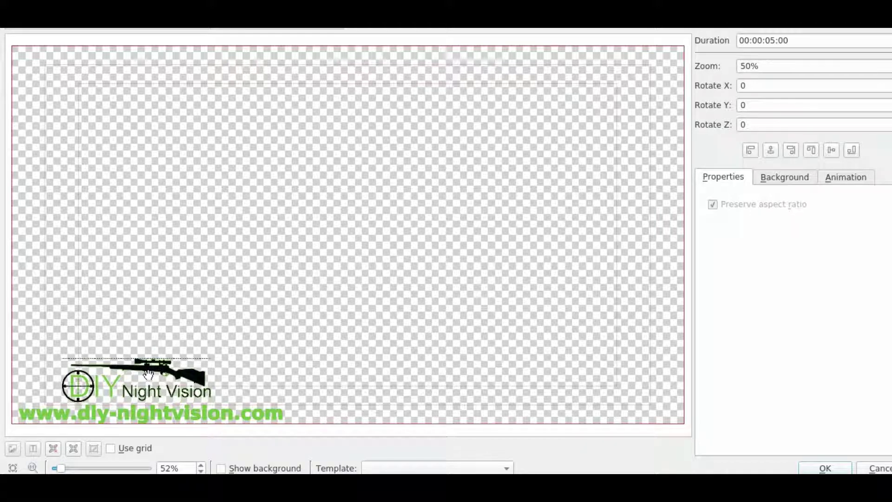
pyautogui.click(261, 361)
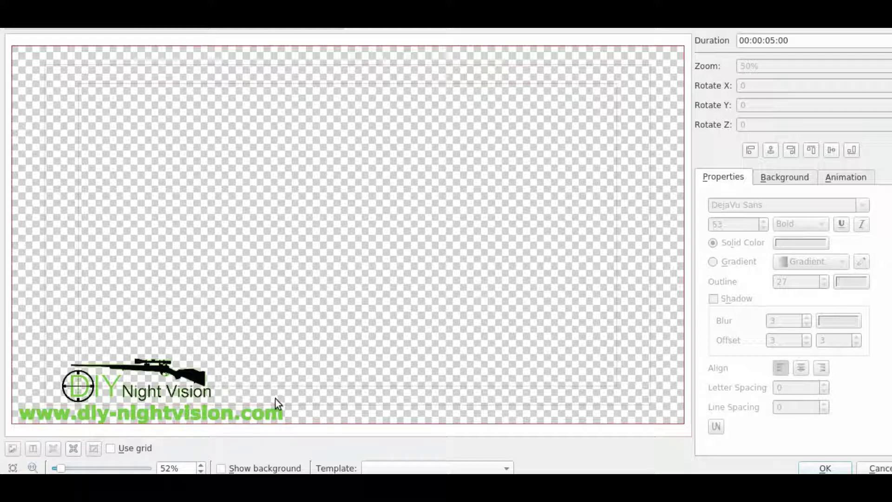
pyautogui.click(824, 468)
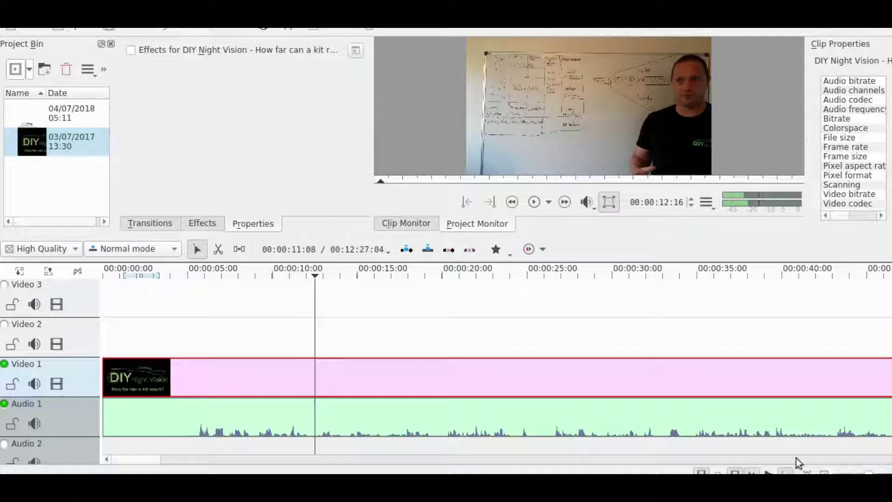
# Set the title clip's background to white with opacity 211.
pyautogui.doubleClick(52, 113)
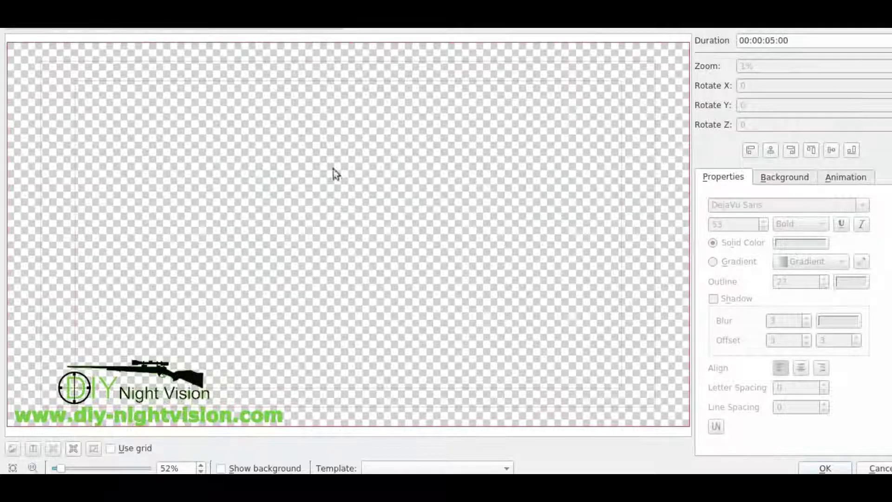
pyautogui.click(783, 179)
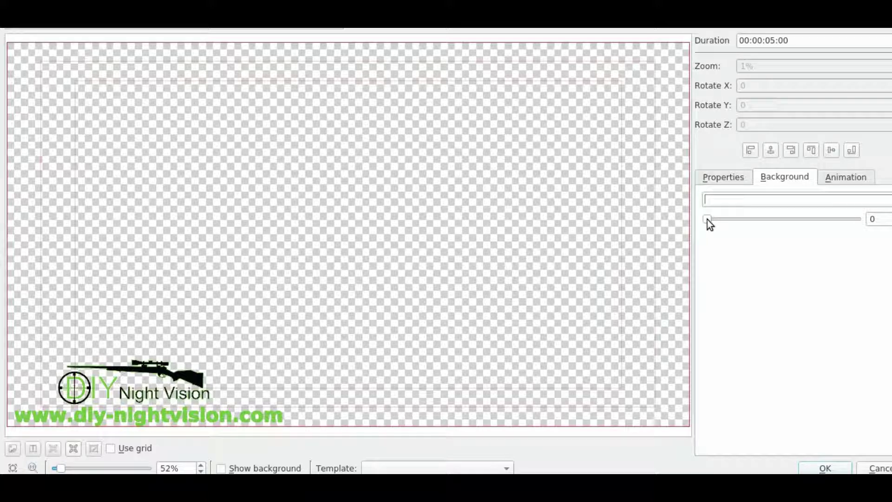
pyautogui.moveTo(708, 219)
pyautogui.mouseDown()
pyautogui.moveTo(878, 221)
pyautogui.moveTo(696, 227)
pyautogui.mouseUp()
pyautogui.moveTo(707, 221); pyautogui.dragTo(831, 222)
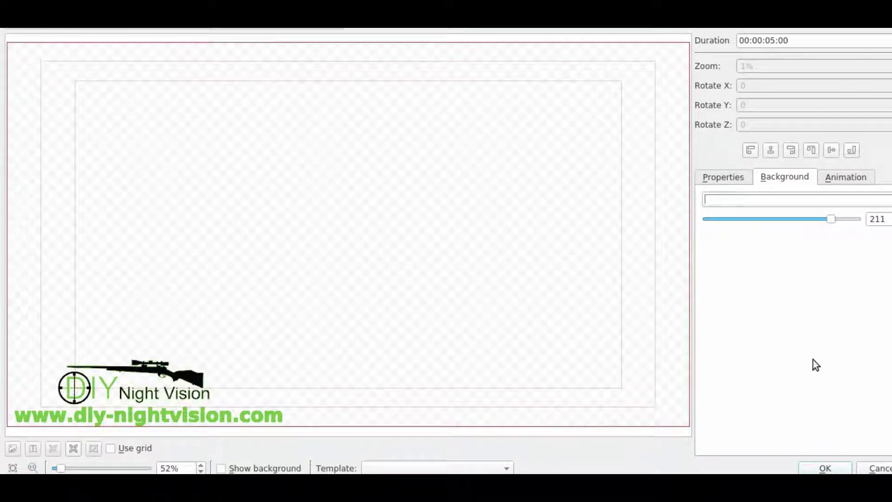
pyautogui.click(824, 468)
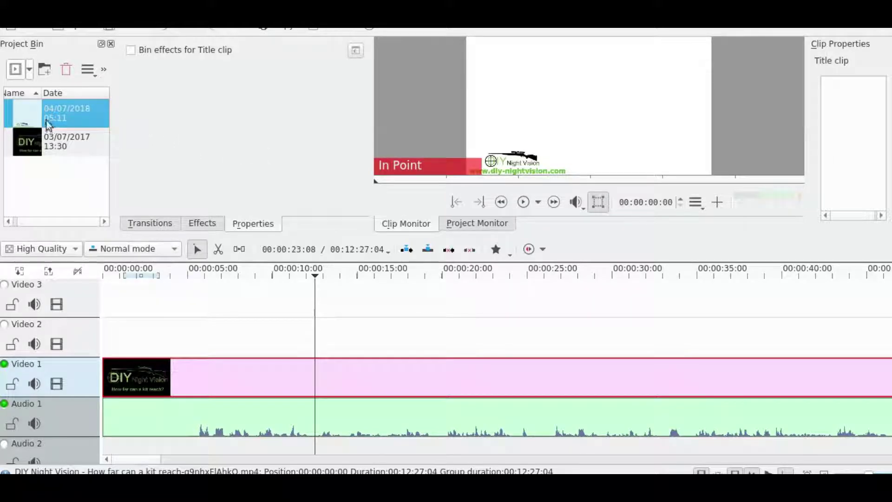
pyautogui.moveTo(51, 111); pyautogui.dragTo(145, 337)
pyautogui.moveTo(315, 275); pyautogui.dragTo(130, 295)
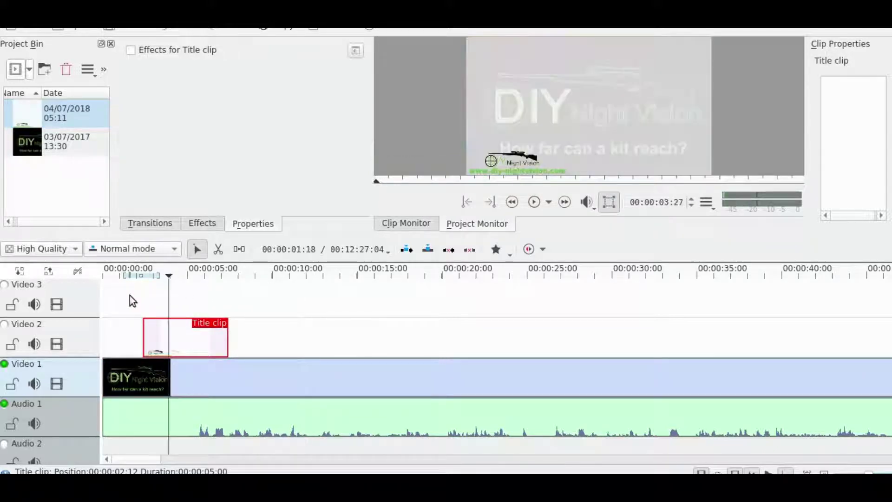
pyautogui.click(534, 202)
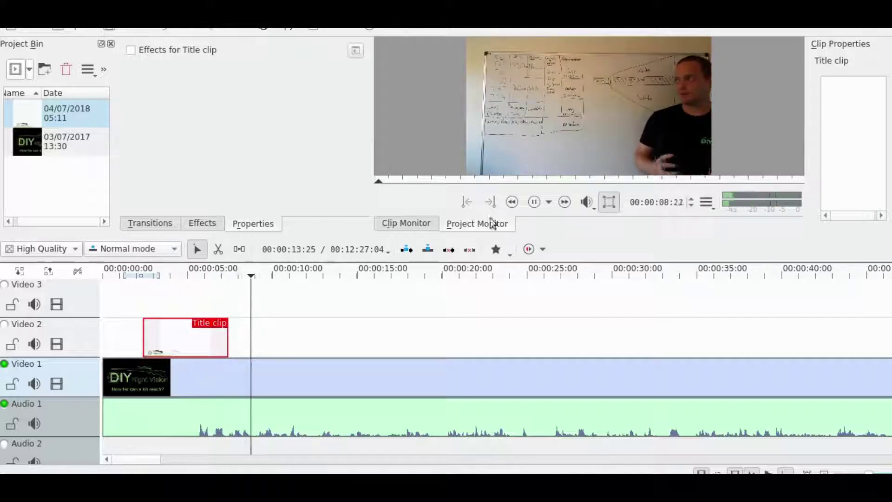
pyautogui.click(534, 202)
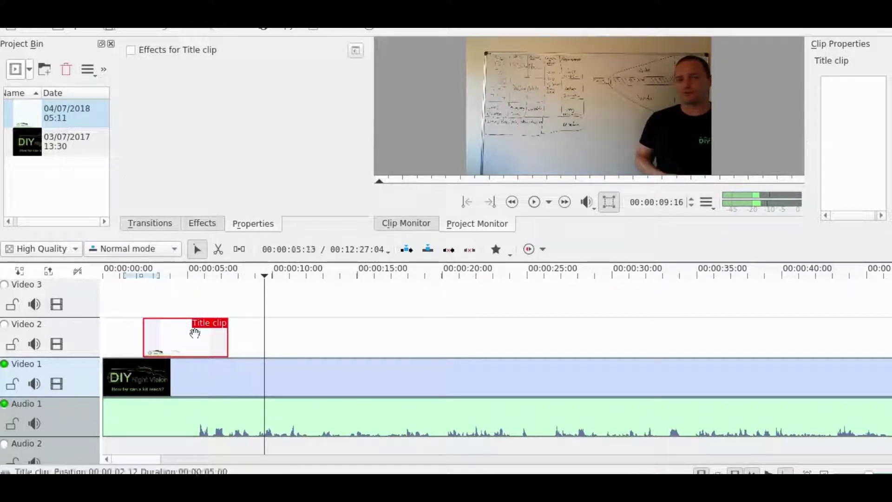
# Remove the title from Video 2 and set its background opacity to 0.
pyautogui.press('Delete')
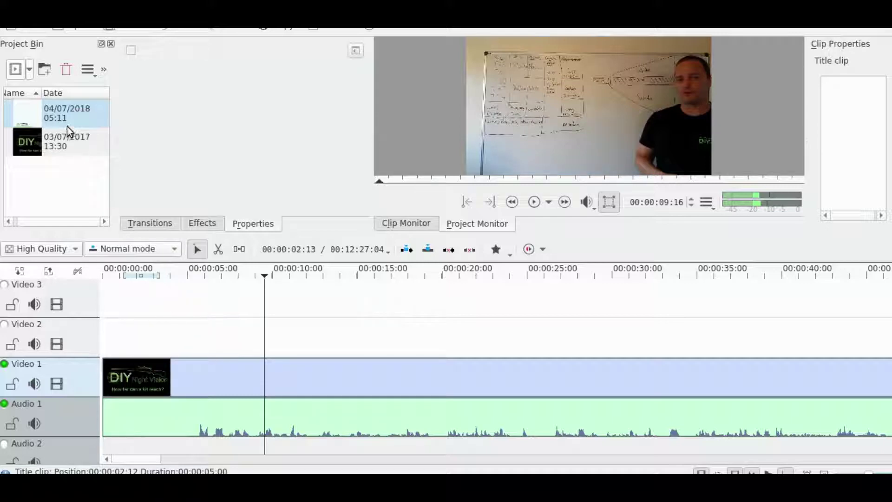
pyautogui.doubleClick(61, 113)
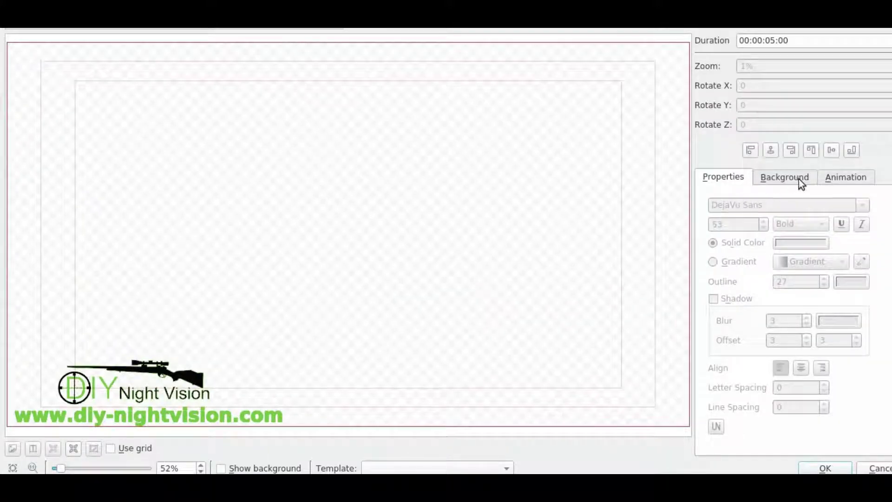
pyautogui.click(795, 177)
pyautogui.moveTo(832, 221); pyautogui.dragTo(709, 228)
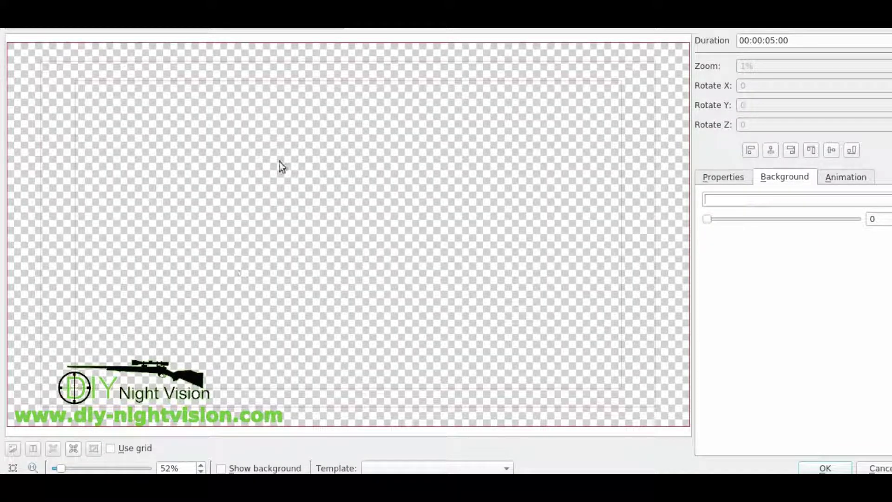
pyautogui.click(819, 469)
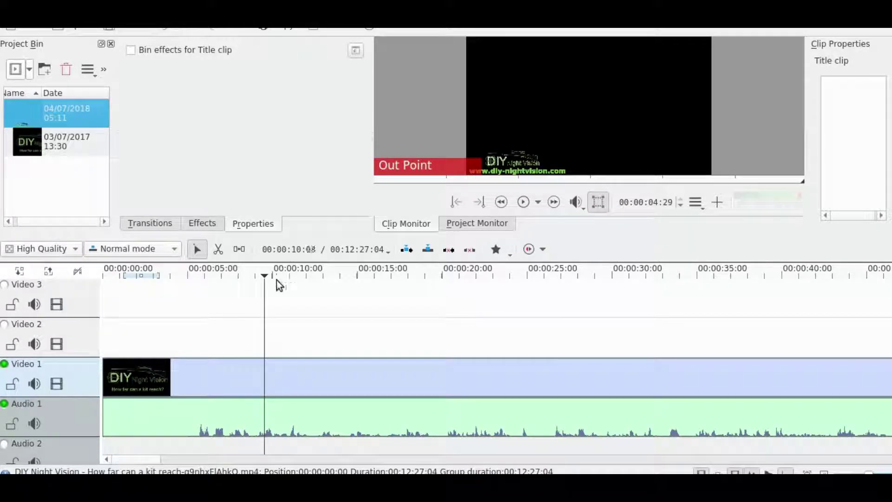
# Place the title clip on Video 2 near 4 seconds and scrub to check it.
pyautogui.moveTo(48, 111); pyautogui.dragTo(173, 337)
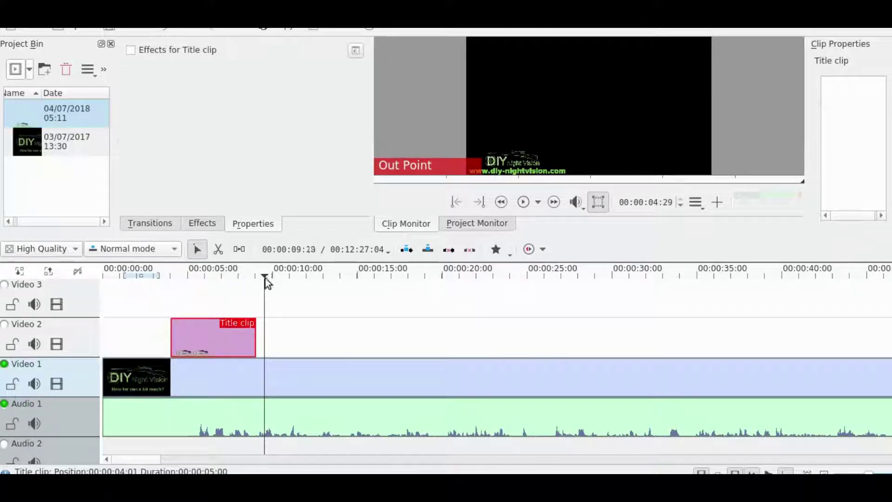
pyautogui.click(265, 277)
pyautogui.click(169, 289)
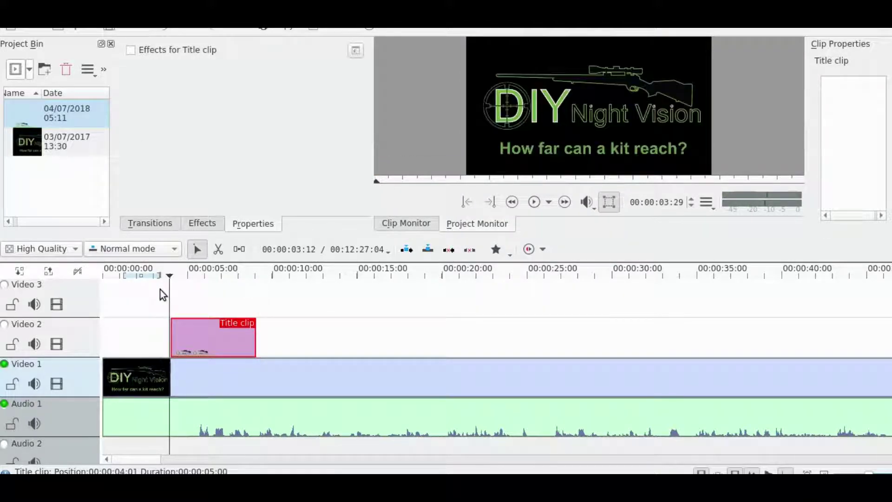
pyautogui.moveTo(160, 289); pyautogui.dragTo(180, 291)
pyautogui.moveTo(187, 292)
pyautogui.mouseDown()
pyautogui.moveTo(202, 291)
pyautogui.moveTo(187, 295)
pyautogui.mouseUp()
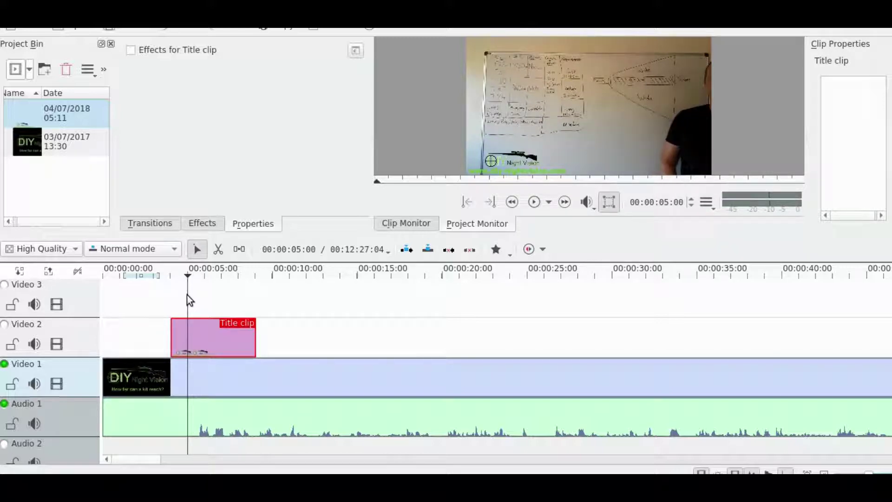
# Move the title clip on Video 2 to start at 00:00:05:00.
pyautogui.moveTo(218, 335); pyautogui.dragTo(235, 340)
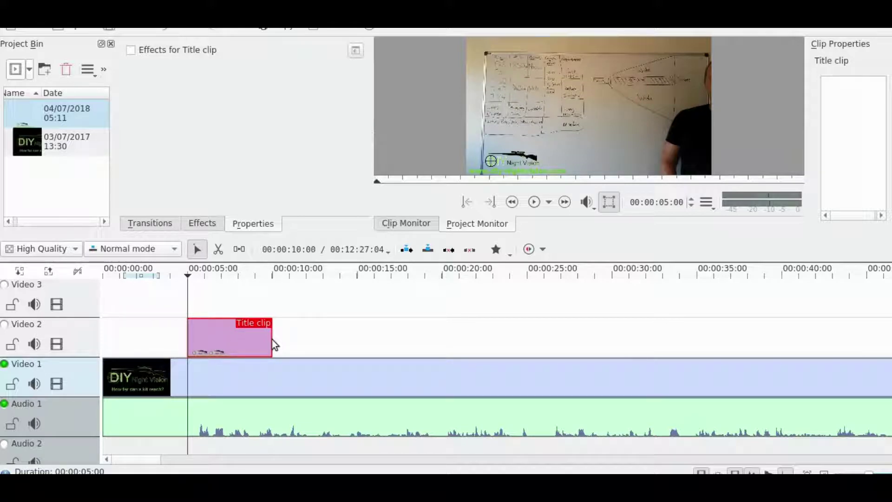
pyautogui.scroll(-6, 300, 335)
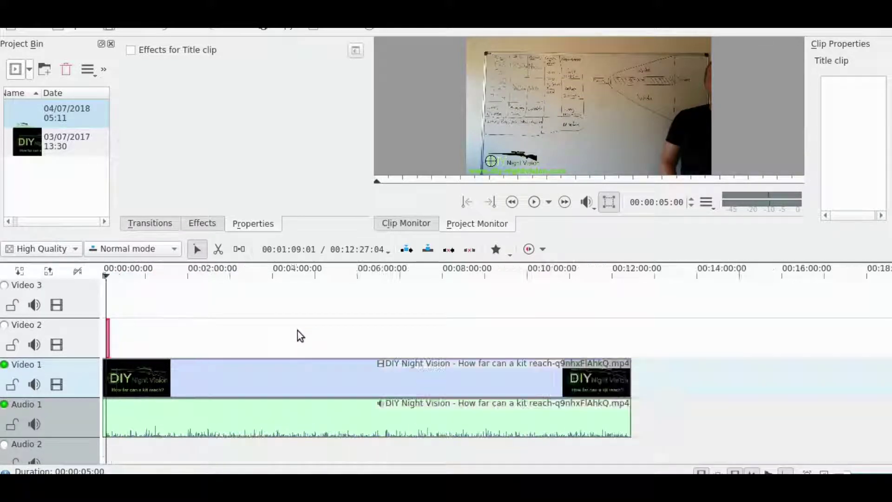
pyautogui.scroll(3, 297, 331)
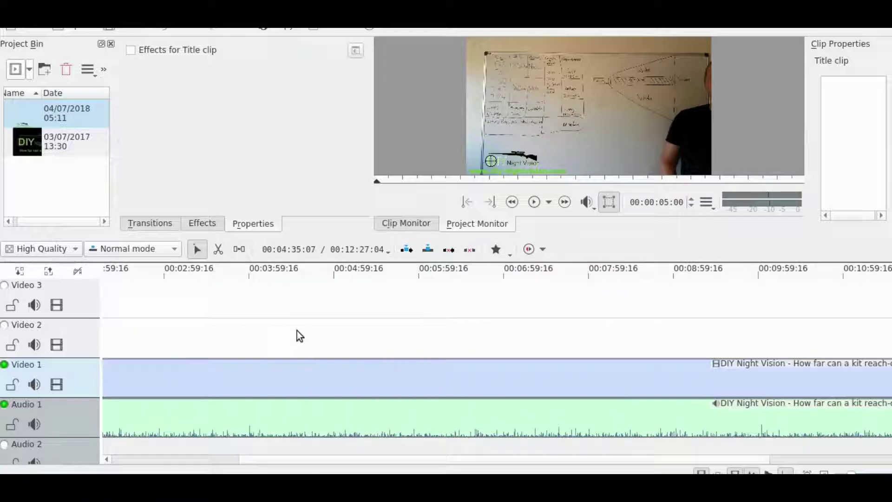
pyautogui.moveTo(270, 457); pyautogui.dragTo(114, 456)
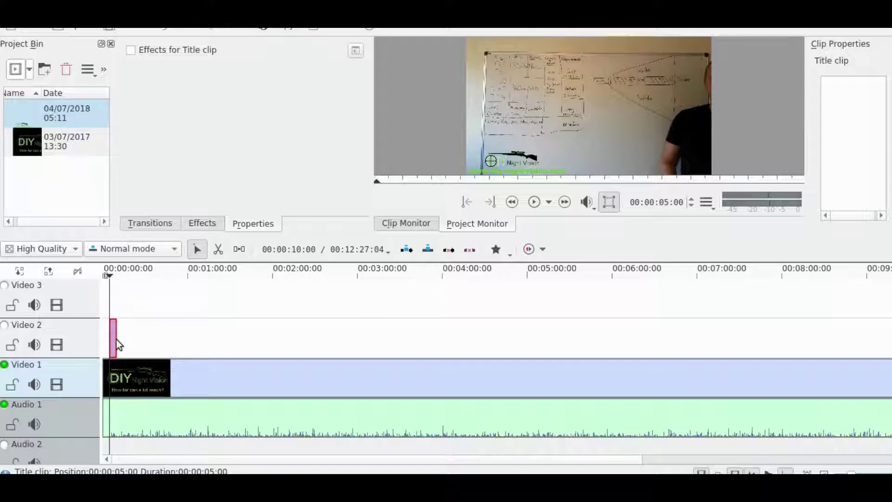
pyautogui.scroll(2, 116, 339)
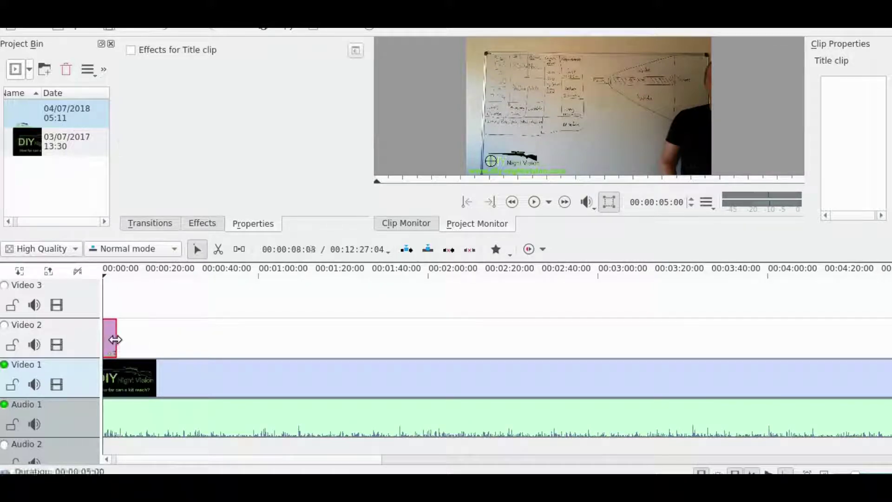
# Stretch the title clip's end to the end of the Video 1 clip.
pyautogui.moveTo(115, 340); pyautogui.dragTo(766, 348)
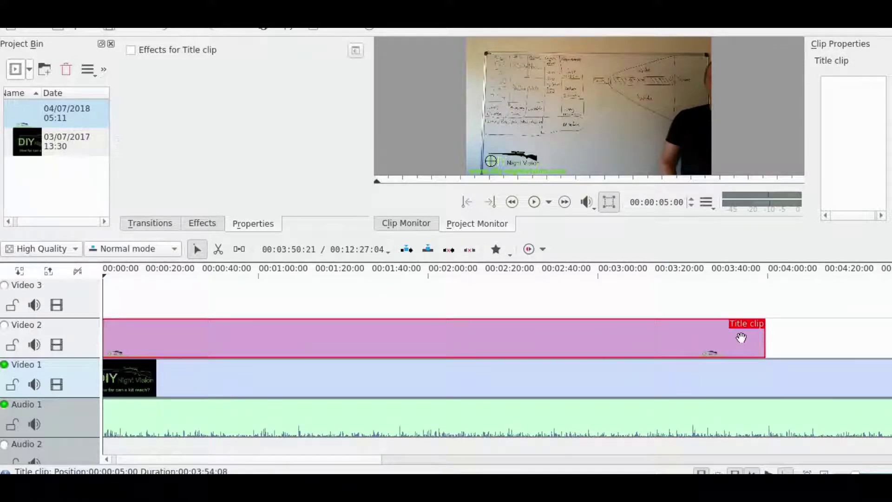
pyautogui.scroll(-3, 741, 339)
pyautogui.moveTo(271, 343); pyautogui.dragTo(630, 345)
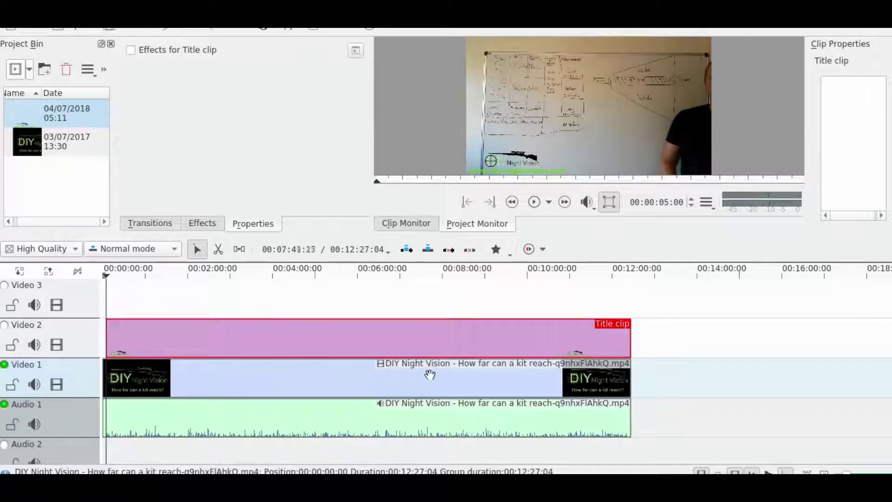
pyautogui.scroll(-2, 430, 374)
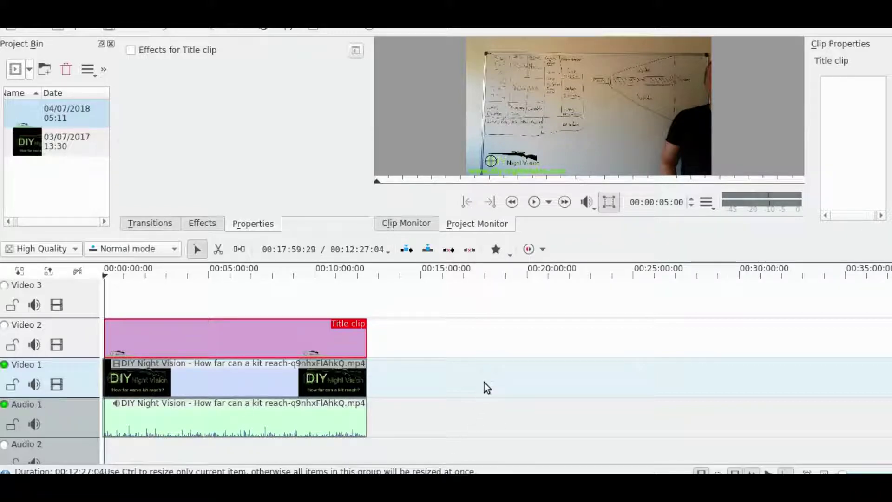
pyautogui.scroll(-1, 484, 382)
pyautogui.scroll(3, 484, 382)
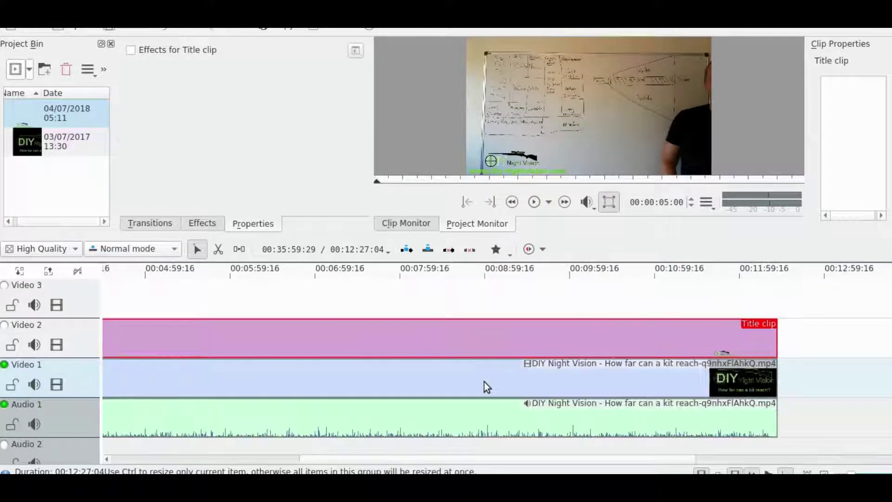
# Scroll the timeline back and return the playhead to the video start.
pyautogui.moveTo(417, 461); pyautogui.dragTo(203, 459)
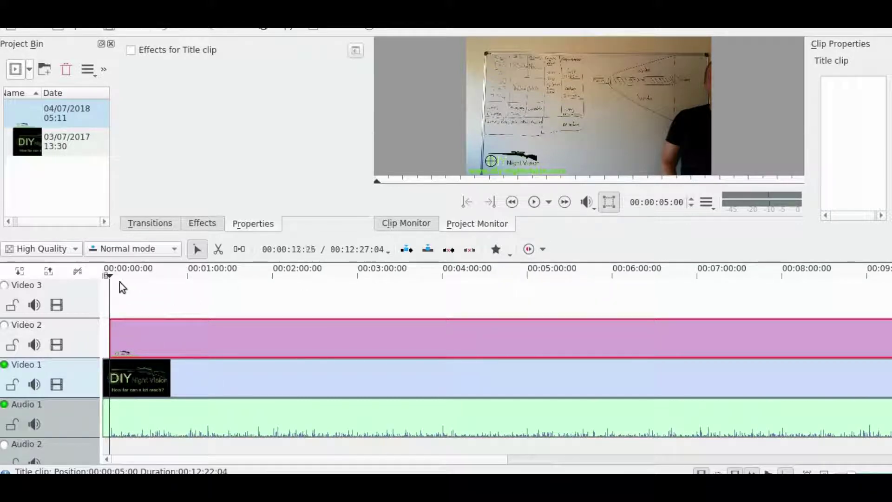
pyautogui.scroll(-1, 117, 295)
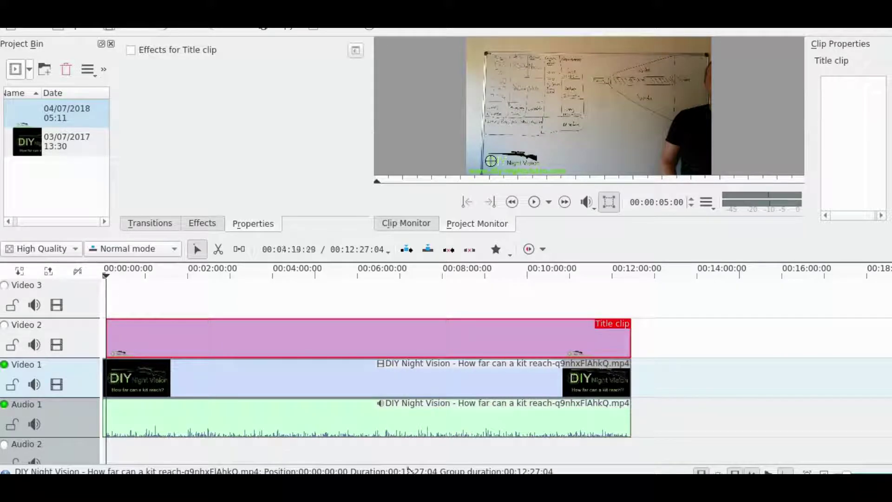
pyautogui.scroll(1, 455, 423)
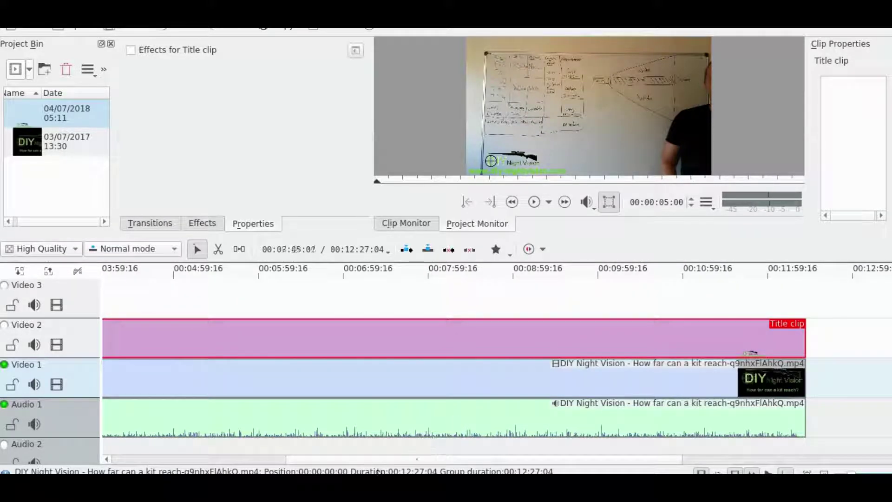
pyautogui.moveTo(372, 461); pyautogui.dragTo(139, 454)
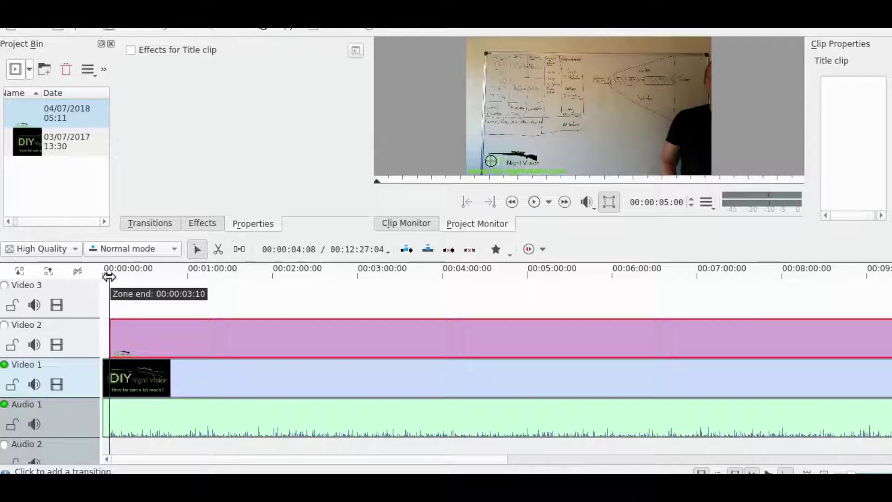
pyautogui.moveTo(110, 278); pyautogui.dragTo(104, 278)
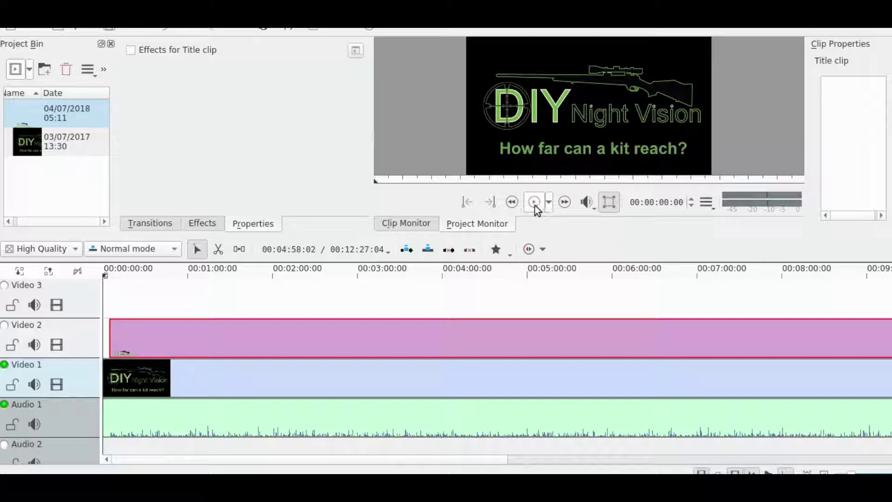